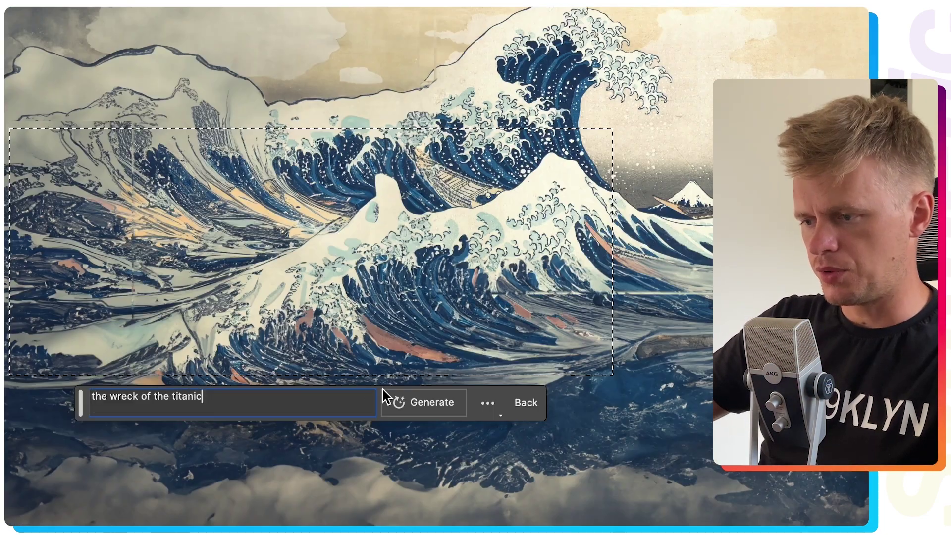
Step: Generate the Titanic wreck in the selected waves and request more variations
{"action": "left_click", "coordinate": [429, 399]}
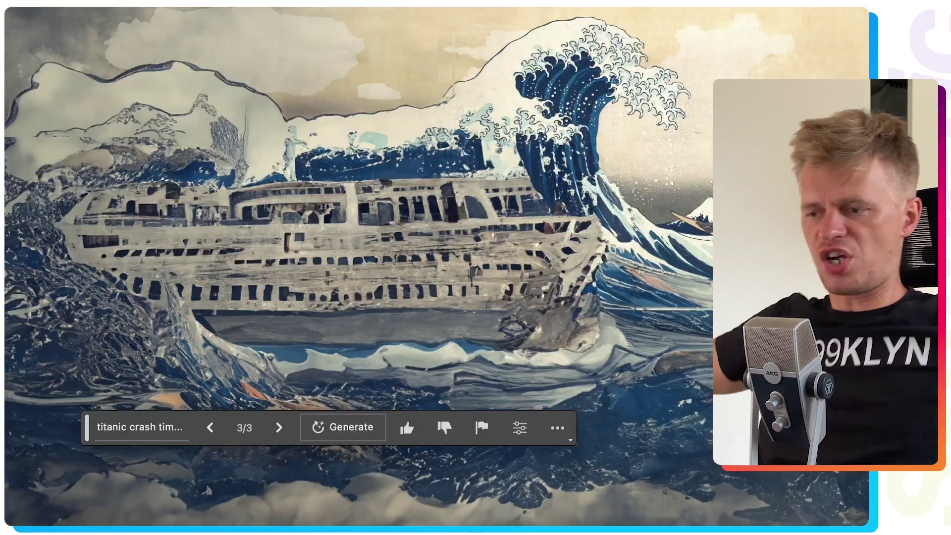
{"action": "left_click", "coordinate": [344, 436]}
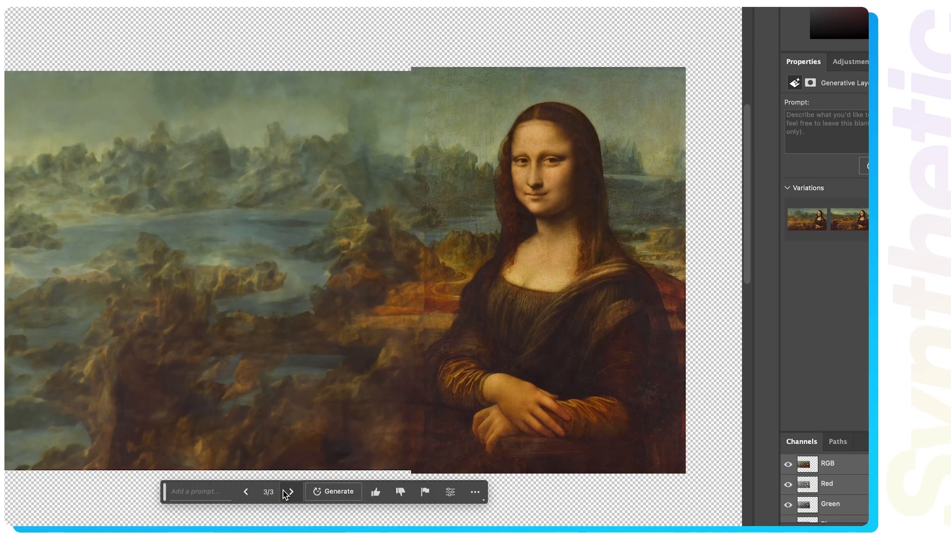
Step: Fill the empty top-left and top-right areas around the Mona Lisa with generated sky
{"action": "left_click_drag", "start_coordinate": [412, 45], "coordinate": [577, 344]}
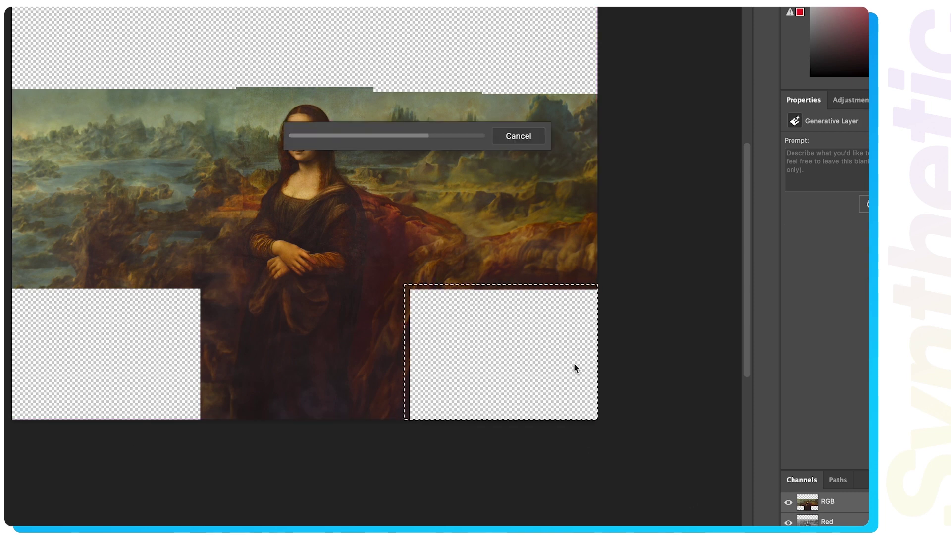
{"action": "left_click", "coordinate": [176, 198]}
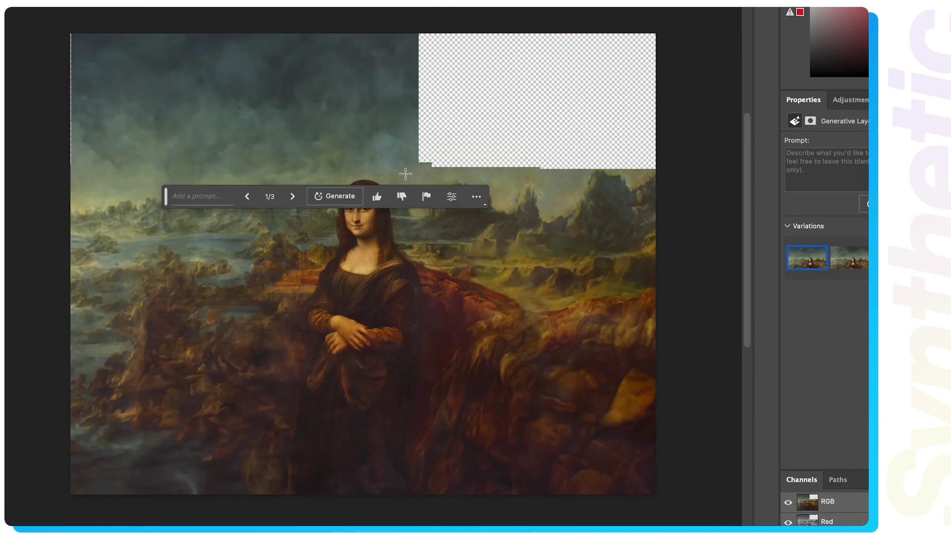
{"action": "left_click", "coordinate": [597, 186]}
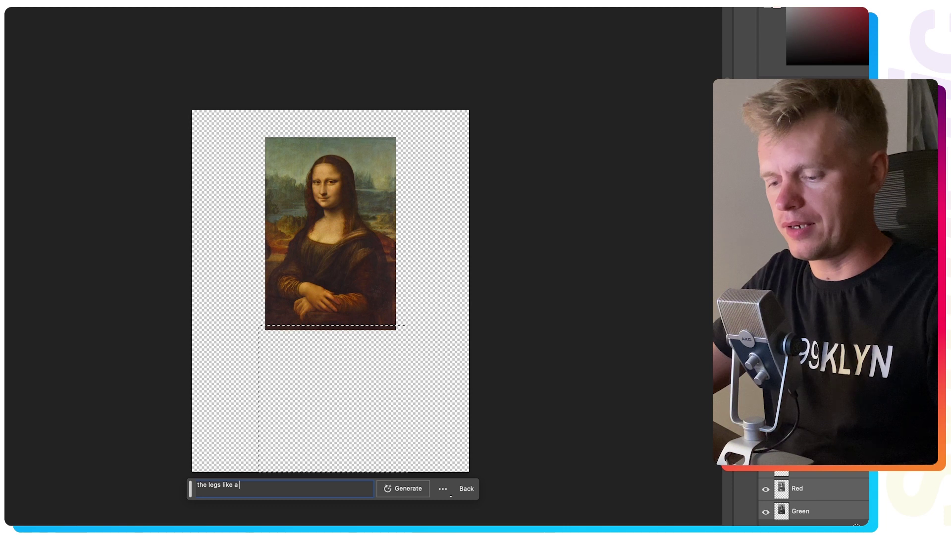
Step: Generate robot legs below the Mona Lisa, then a big barrel and a sword
{"action": "left_click", "coordinate": [402, 491]}
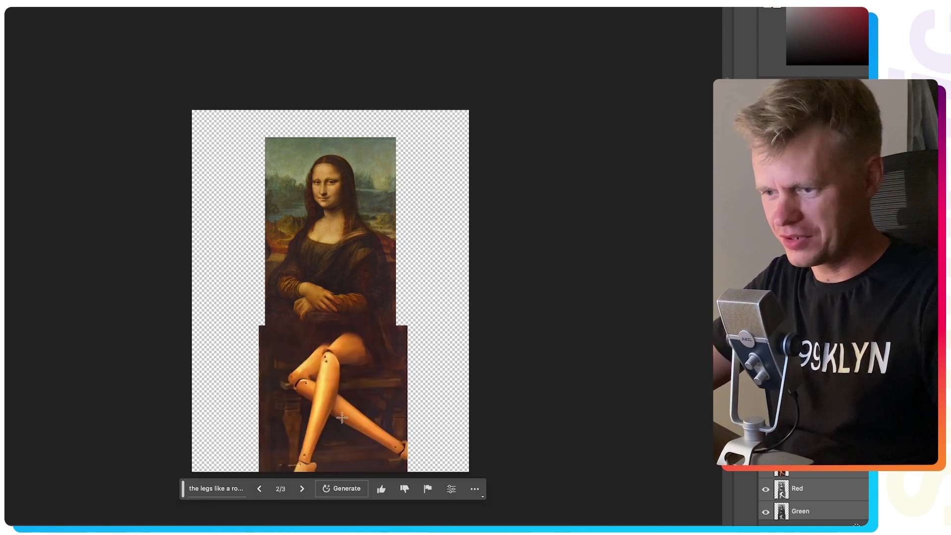
{"action": "scroll", "coordinate": [342, 418], "scroll_direction": "down", "scroll_amount": 3}
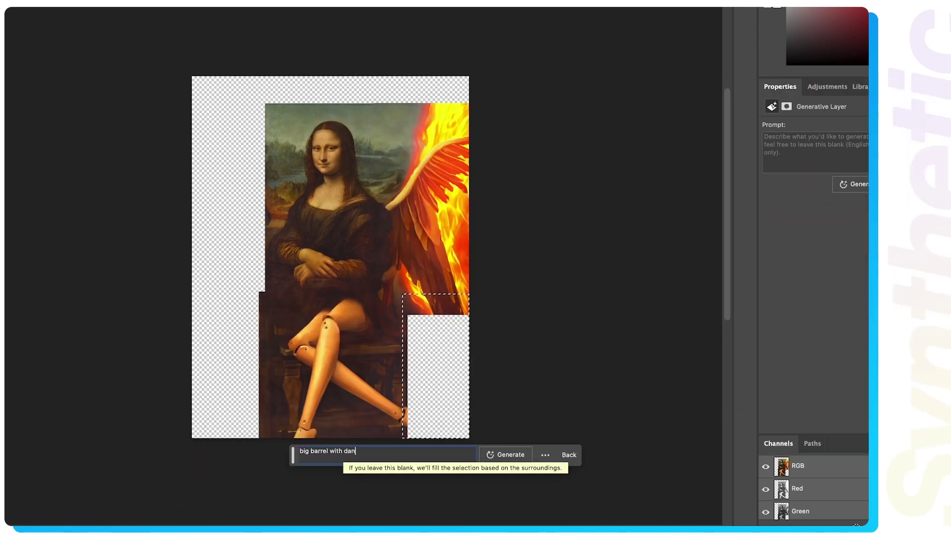
{"action": "left_click", "coordinate": [505, 454]}
{"action": "left_click", "coordinate": [355, 487]}
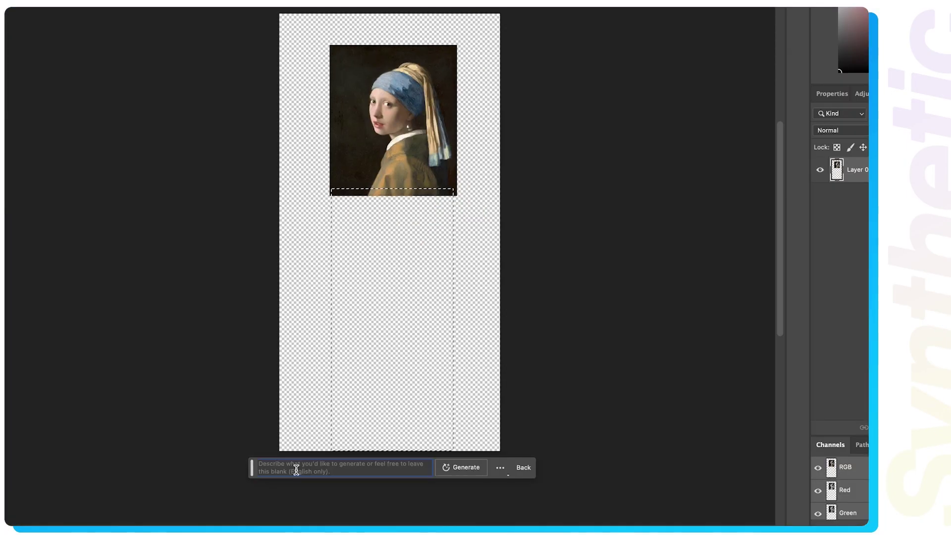
Step: Fill the extended canvas around the girl, including the side strip and top strip
{"action": "left_click", "coordinate": [465, 466]}
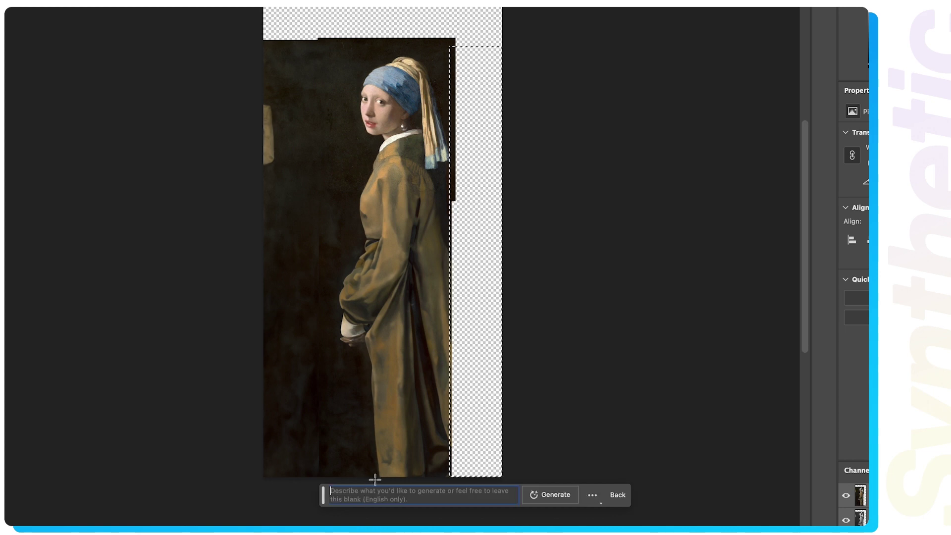
{"action": "left_click", "coordinate": [549, 495]}
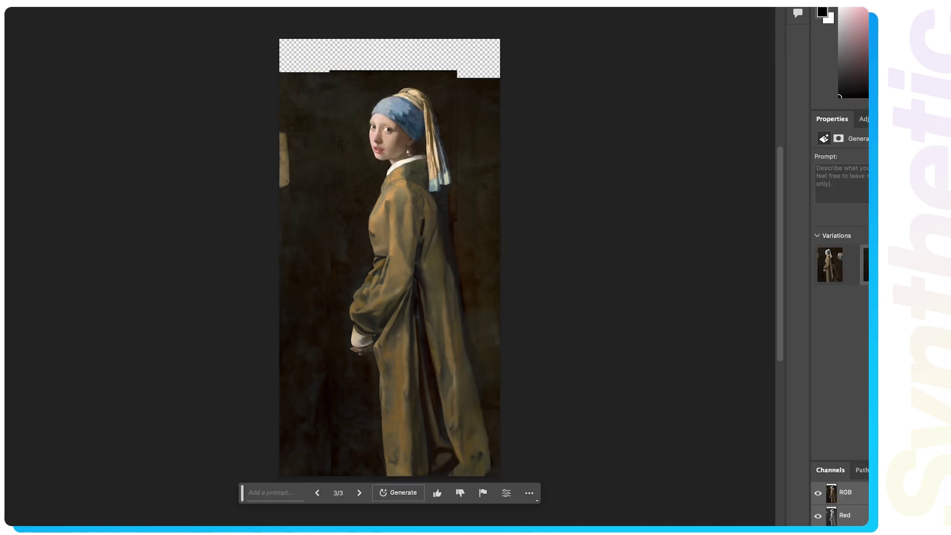
{"action": "left_click_drag", "start_coordinate": [278, 94], "coordinate": [481, 28]}
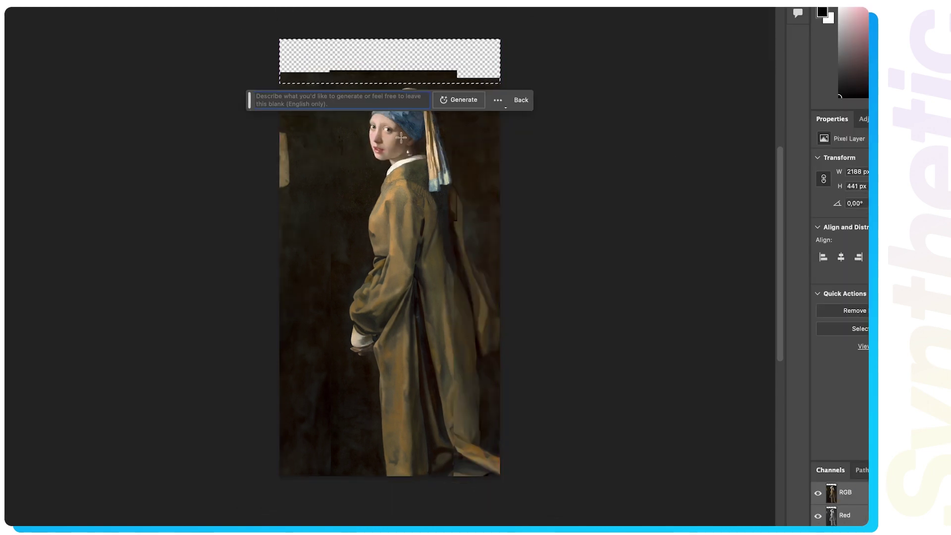
{"action": "left_click", "coordinate": [459, 100]}
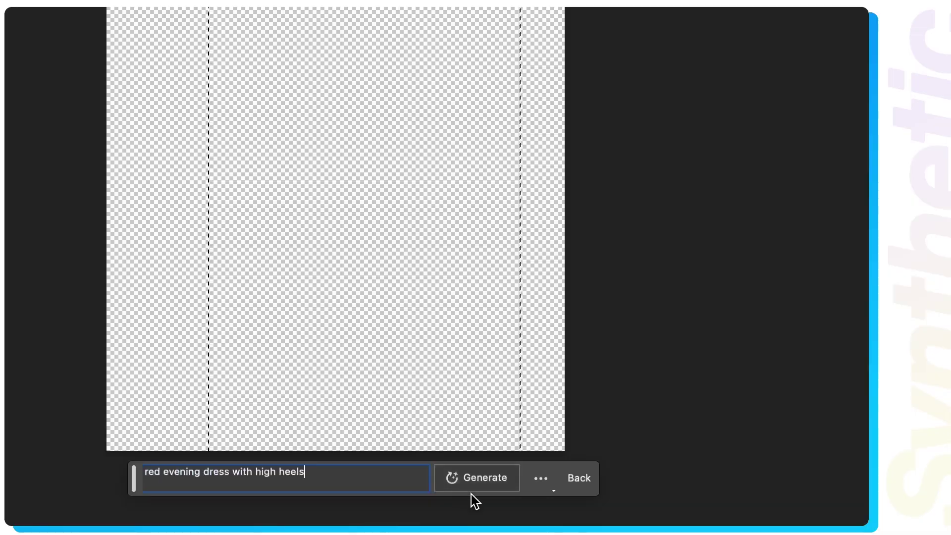
{"action": "left_click", "coordinate": [474, 484]}
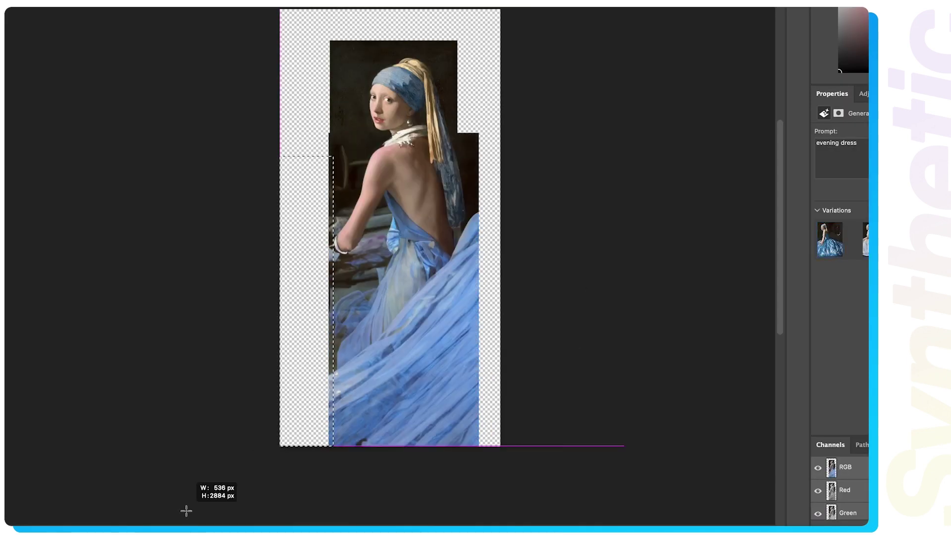
Step: Generate content beside the figure, a new arm, the top strip and an oval mirror
{"action": "left_click_drag", "start_coordinate": [186, 511], "coordinate": [187, 511]}
{"action": "left_click", "coordinate": [372, 466]}
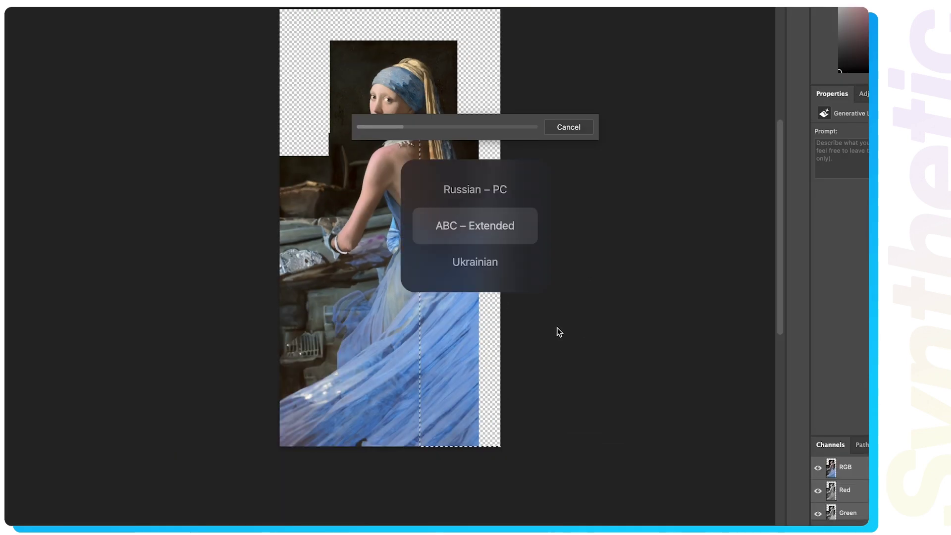
{"action": "left_click", "coordinate": [555, 177]}
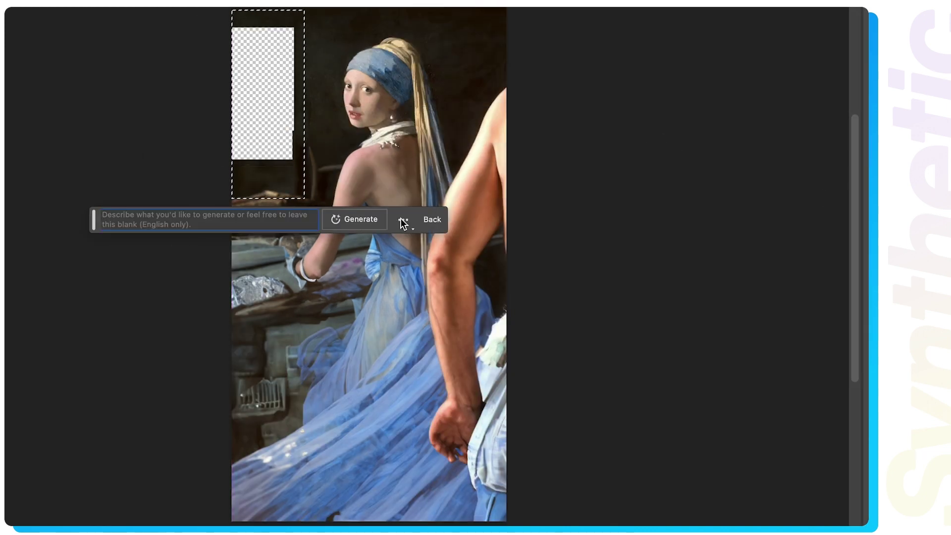
{"action": "left_click", "coordinate": [351, 218]}
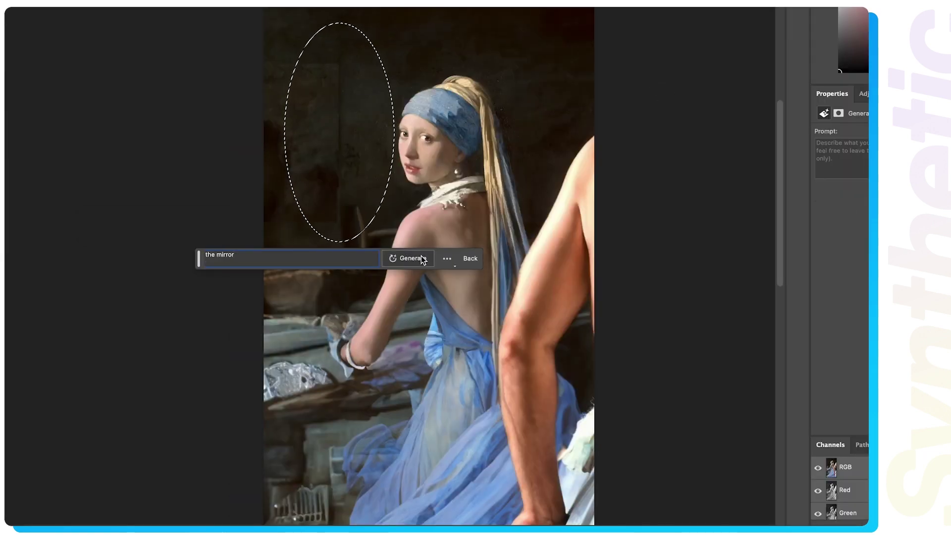
{"action": "left_click", "coordinate": [423, 259]}
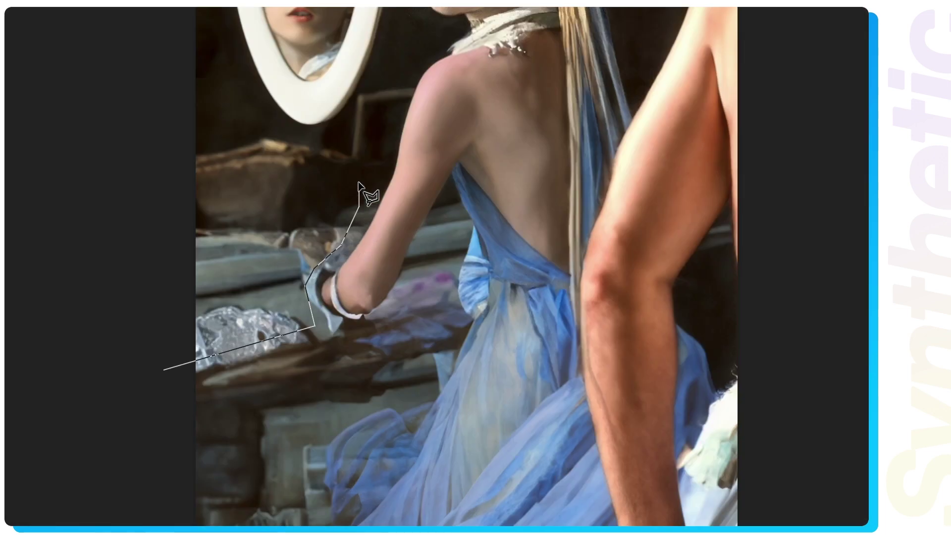
Step: Outline the area by the table up toward the mirror and generate red roses
{"action": "left_click", "coordinate": [361, 185]}
{"action": "left_click", "coordinate": [259, 115]}
{"action": "left_click", "coordinate": [163, 92]}
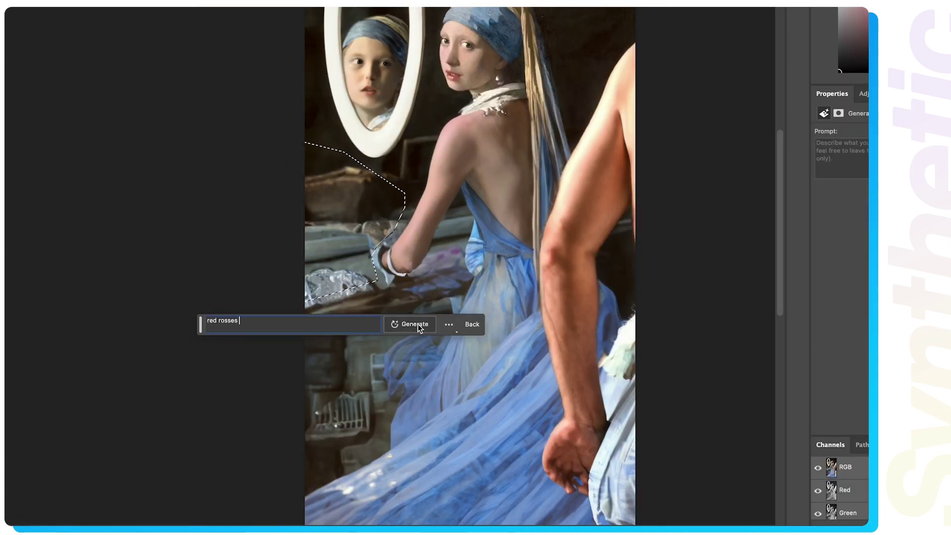
{"action": "left_click", "coordinate": [418, 324]}
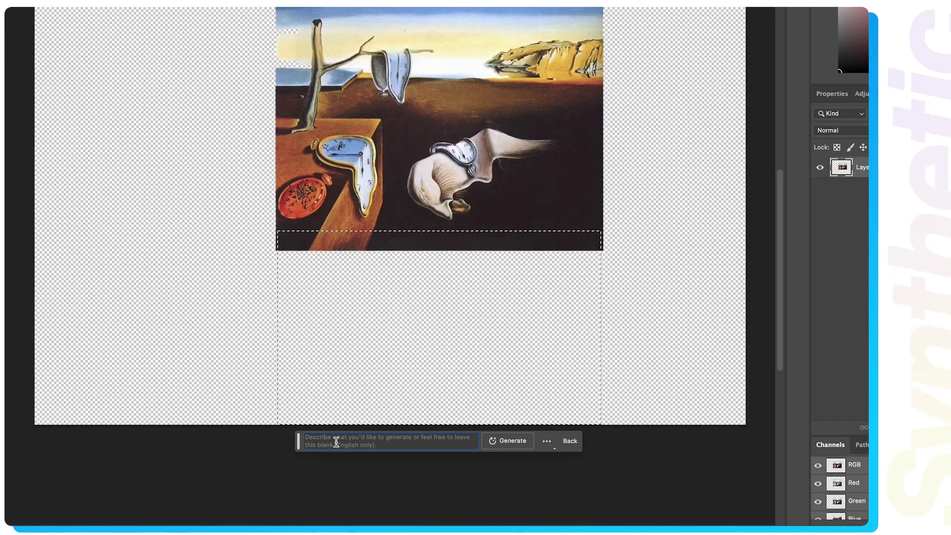
Step: Fill Dalí's expanded canvas with scenery, add a broken pitcher, and outline the spout area
{"action": "left_click", "coordinate": [510, 441]}
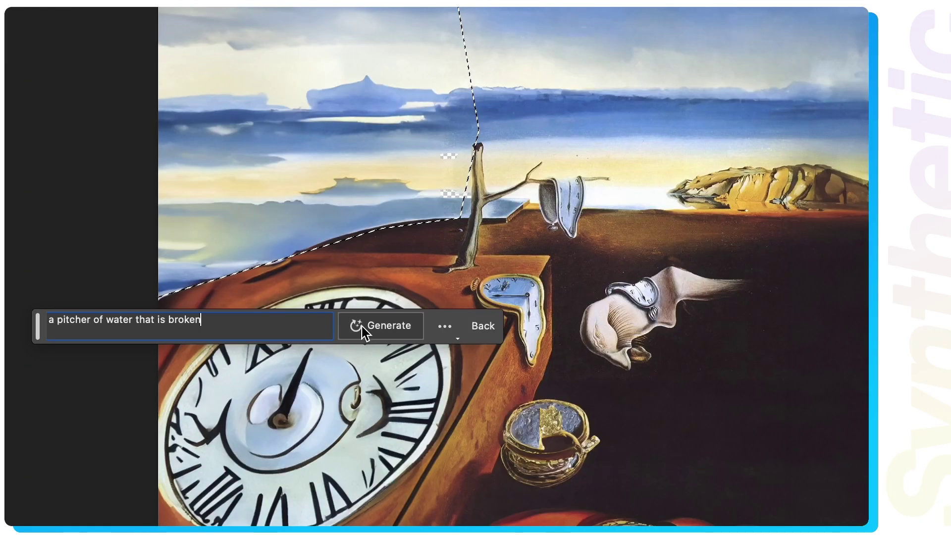
{"action": "left_click", "coordinate": [359, 329]}
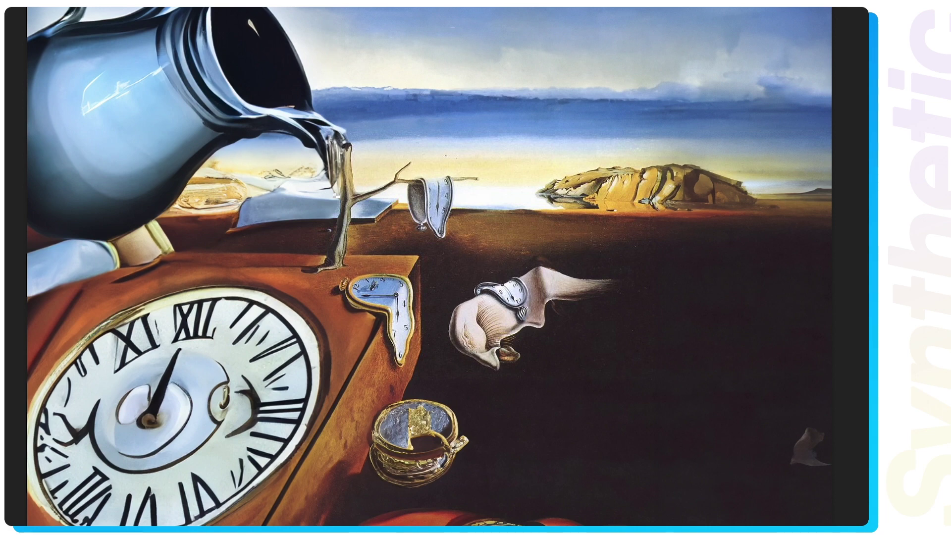
{"action": "left_click", "coordinate": [299, 149]}
{"action": "left_click", "coordinate": [305, 187]}
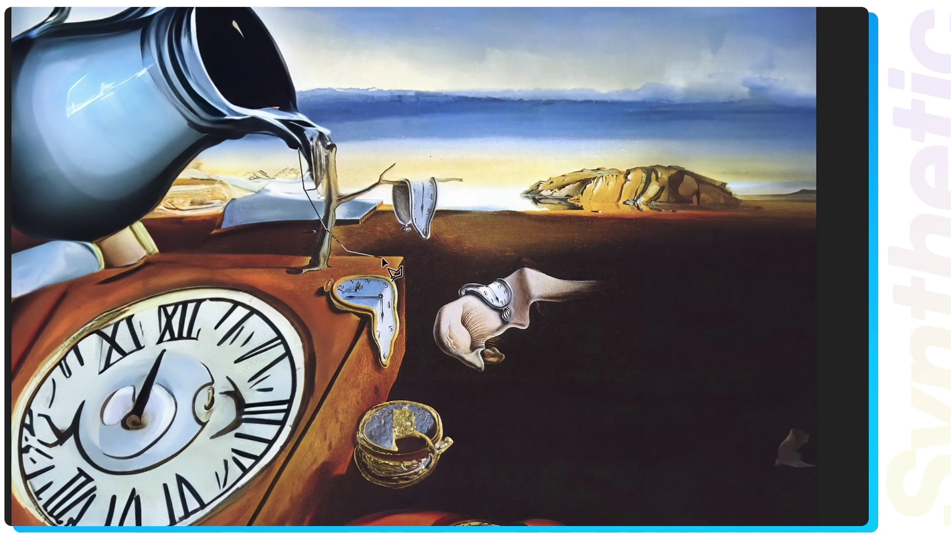
{"action": "left_click", "coordinate": [525, 204]}
{"action": "left_click", "coordinate": [300, 149]}
Step: Generate 'water pours out of the jug and turns into the sea', then widen The Scream rightward
{"action": "left_click", "coordinate": [436, 448]}
{"action": "type", "text": "water pours out of the jug and turns into the sea"}
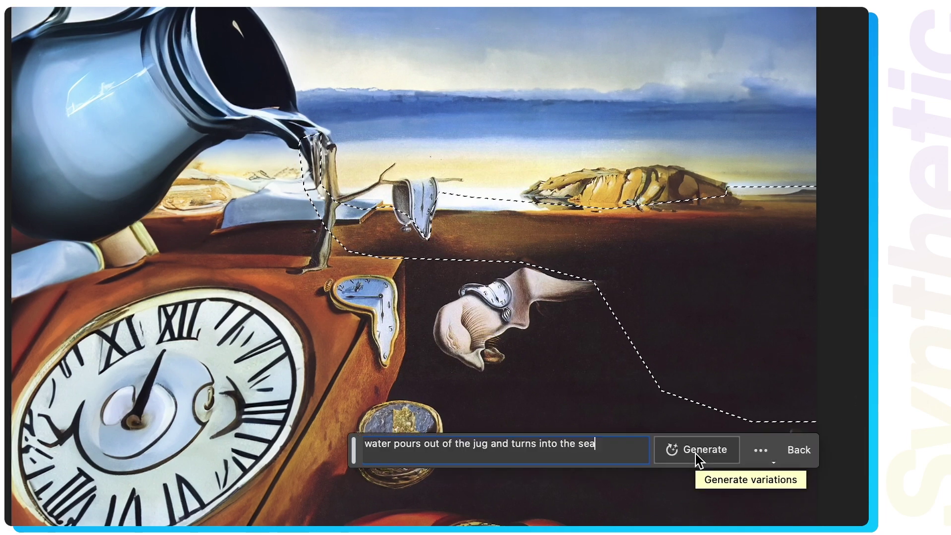
{"action": "left_click", "coordinate": [696, 453]}
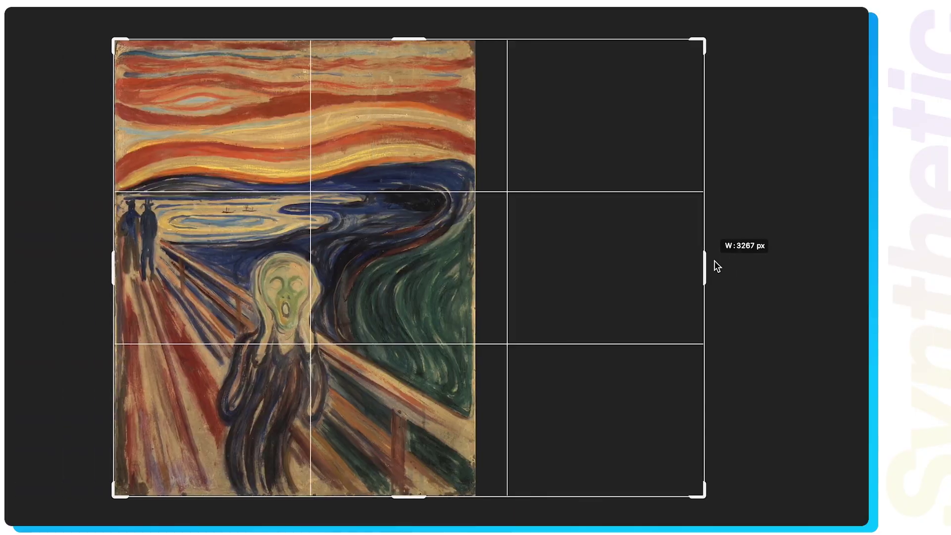
{"action": "left_click_drag", "start_coordinate": [714, 261], "coordinate": [867, 246]}
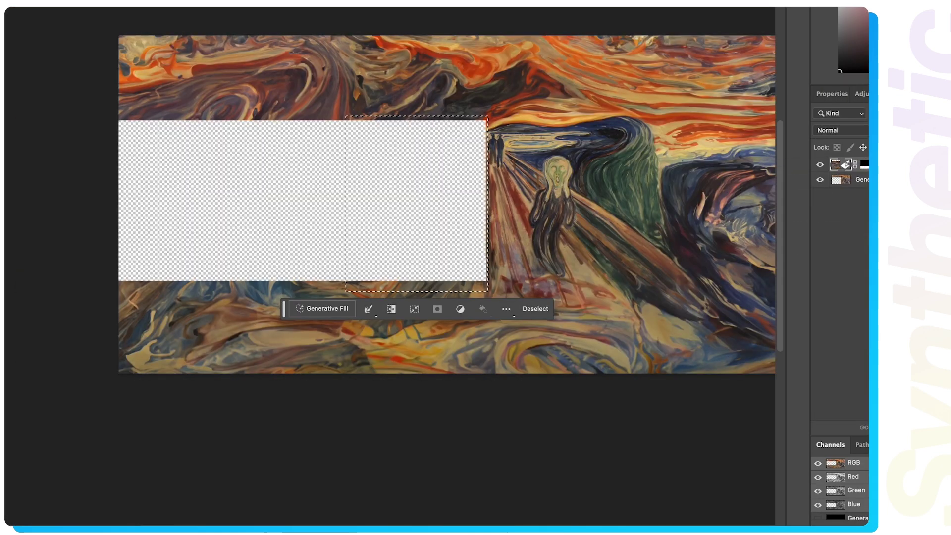
Step: Deselect the generated area and enter the prompts 'emon and min' and 'Ship with potato'
{"action": "left_click", "coordinate": [536, 308]}
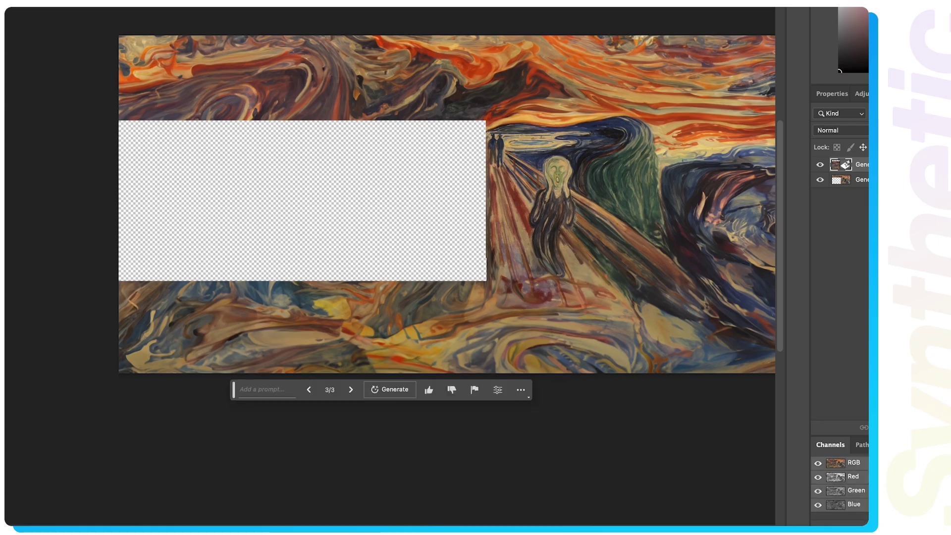
{"action": "scroll", "coordinate": [336, 76], "scroll_direction": "up", "scroll_amount": 10}
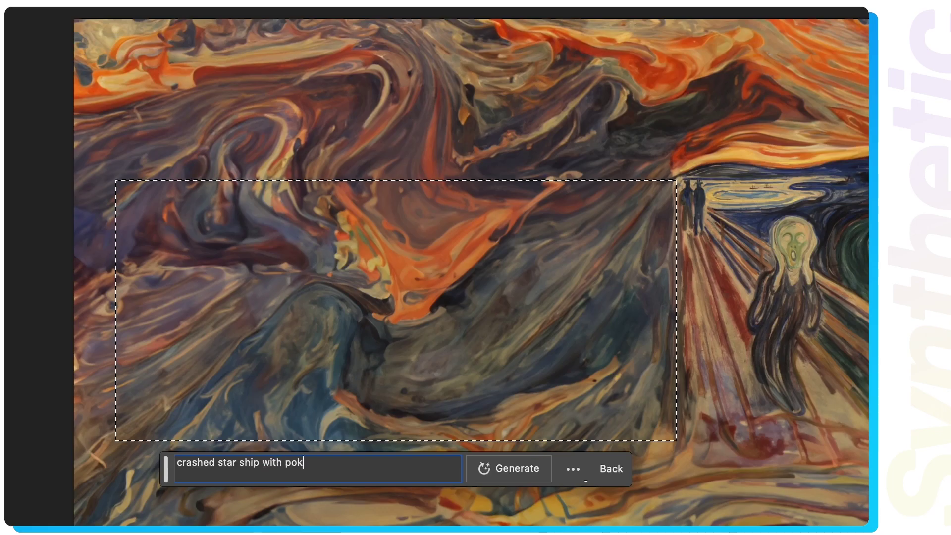
{"action": "type", "text": "emon and min"}
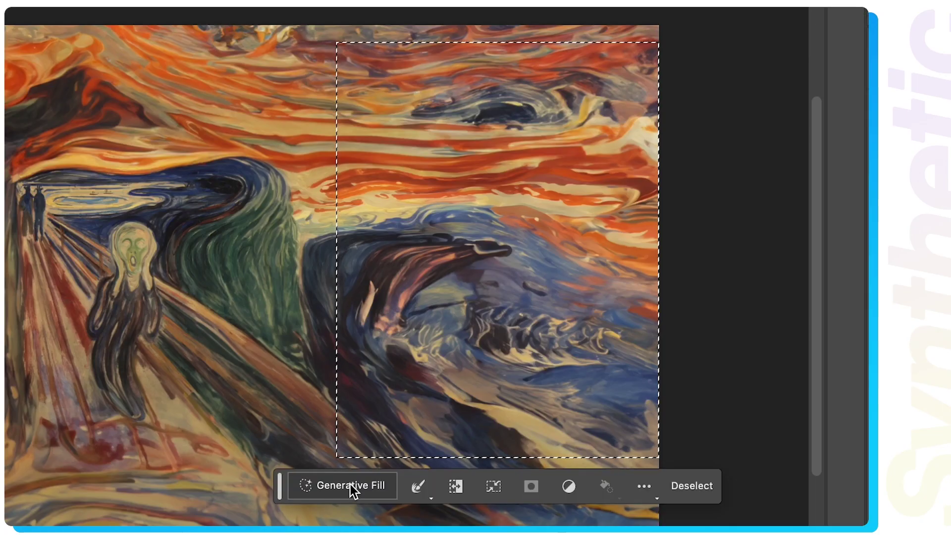
{"action": "left_click", "coordinate": [350, 488]}
{"action": "type", "text": "Ship with potato"}
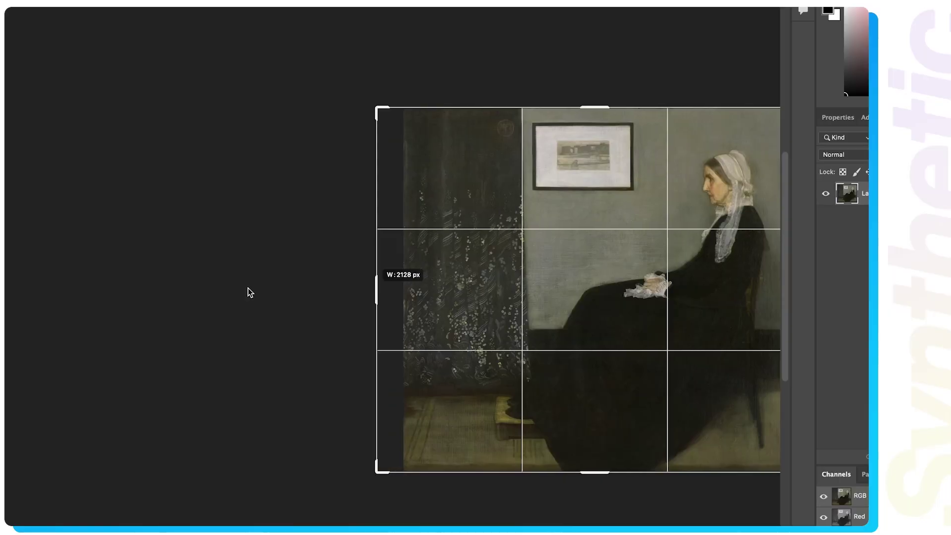
Step: Expand Whistler's Mother's canvas, generate the fill, and enter the prompt 'cat sleep'
{"action": "left_click_drag", "start_coordinate": [585, 106], "coordinate": [356, 80]}
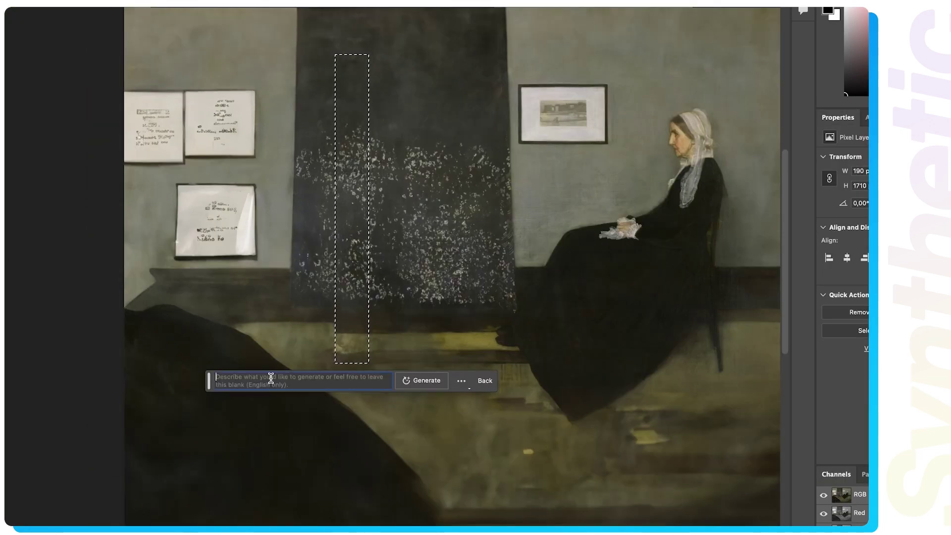
{"action": "left_click", "coordinate": [409, 382]}
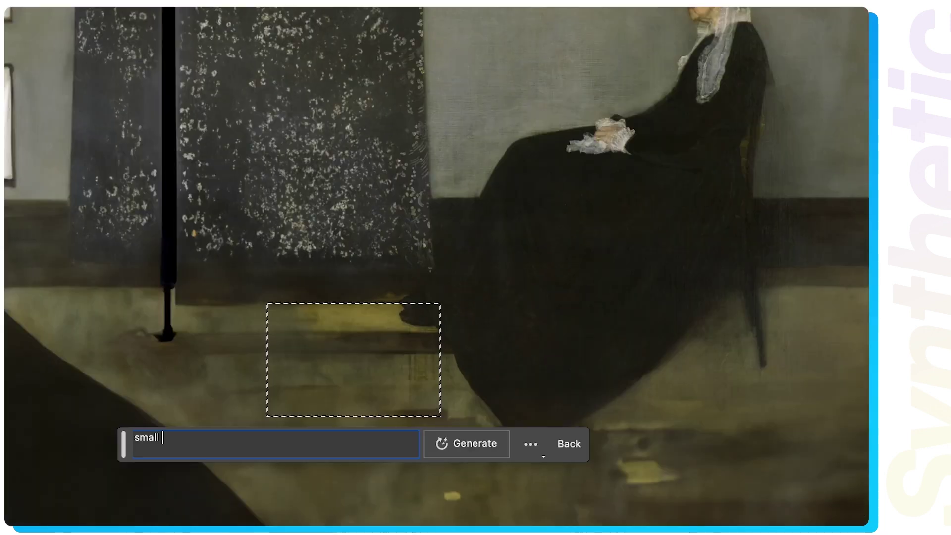
{"action": "type", "text": "cat sleep"}
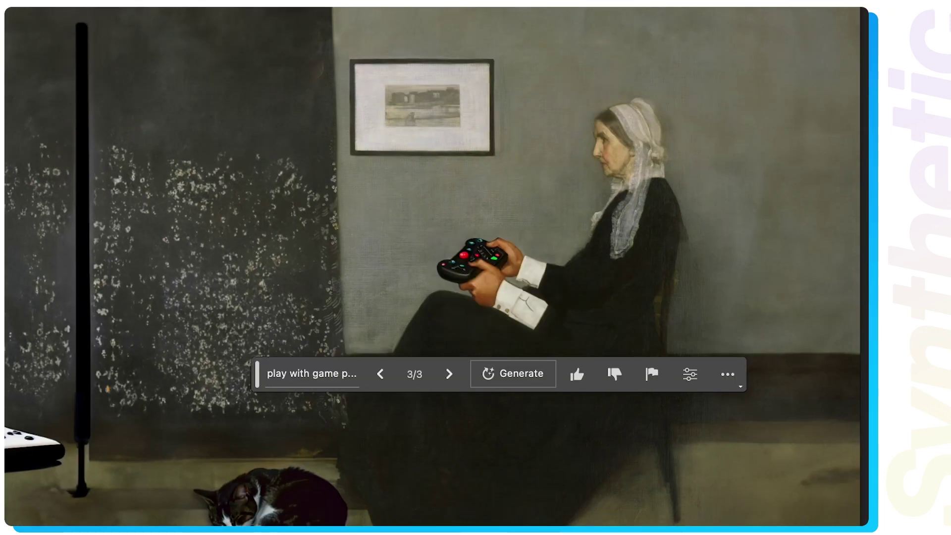
Step: Keep the grey gamepad and black helmet variations, then outline the lower-left floor
{"action": "left_click", "coordinate": [443, 375]}
{"action": "left_click", "coordinate": [443, 375]}
{"action": "left_click", "coordinate": [443, 375]}
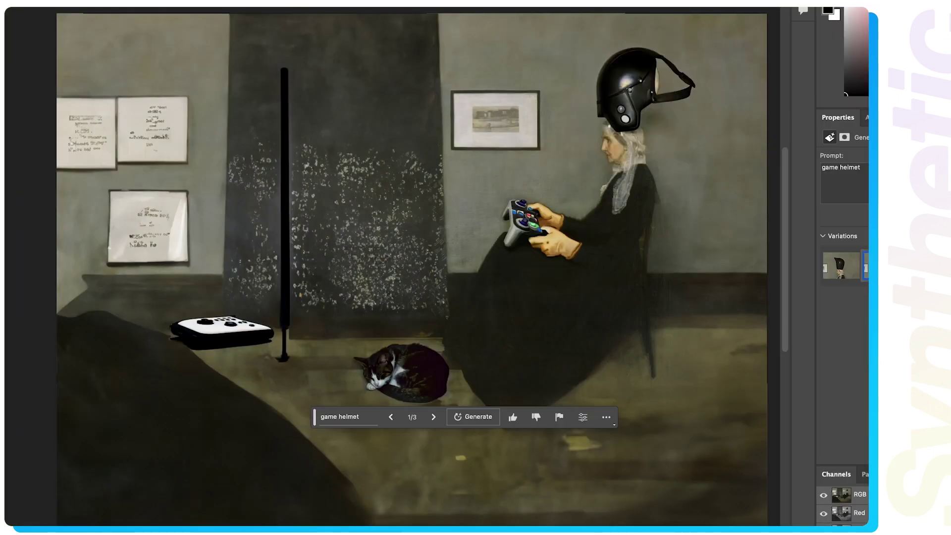
{"action": "left_click", "coordinate": [435, 416]}
{"action": "left_click", "coordinate": [388, 416]}
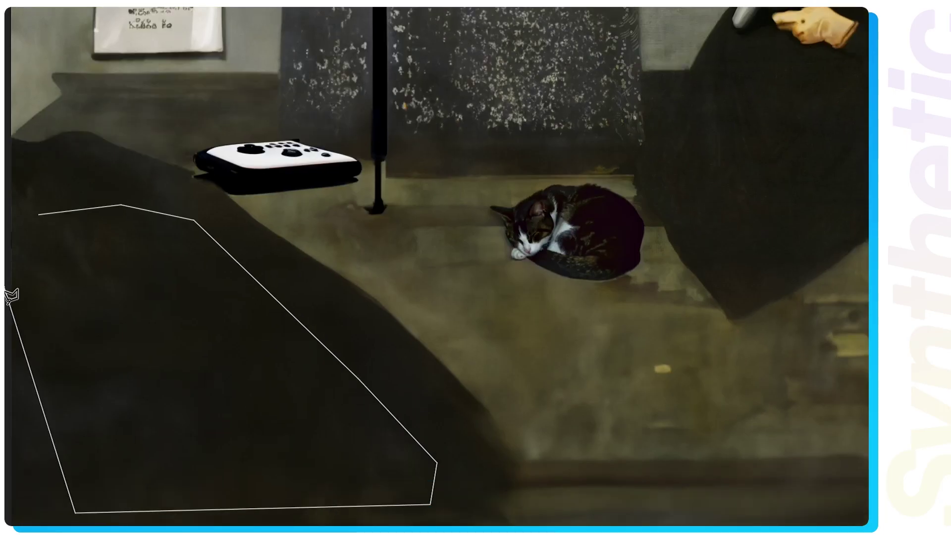
{"action": "left_click", "coordinate": [11, 293]}
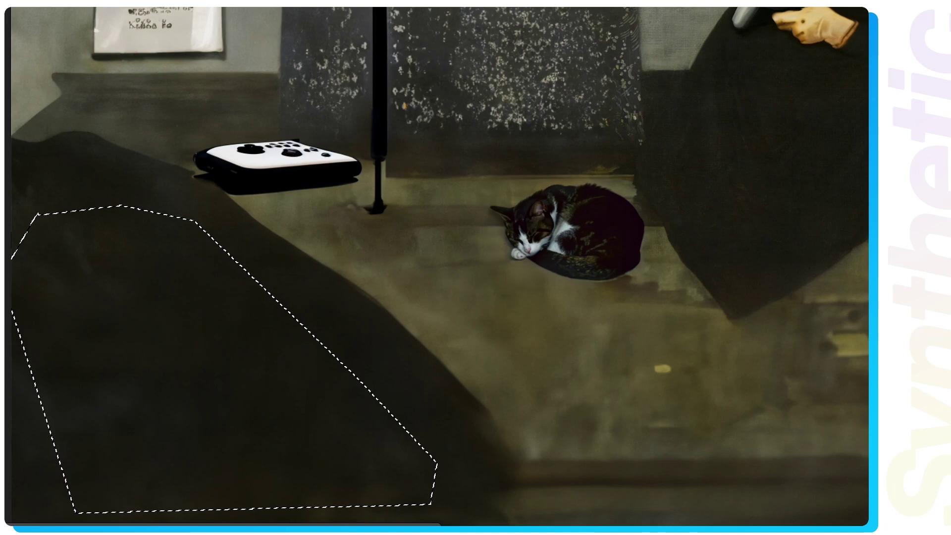